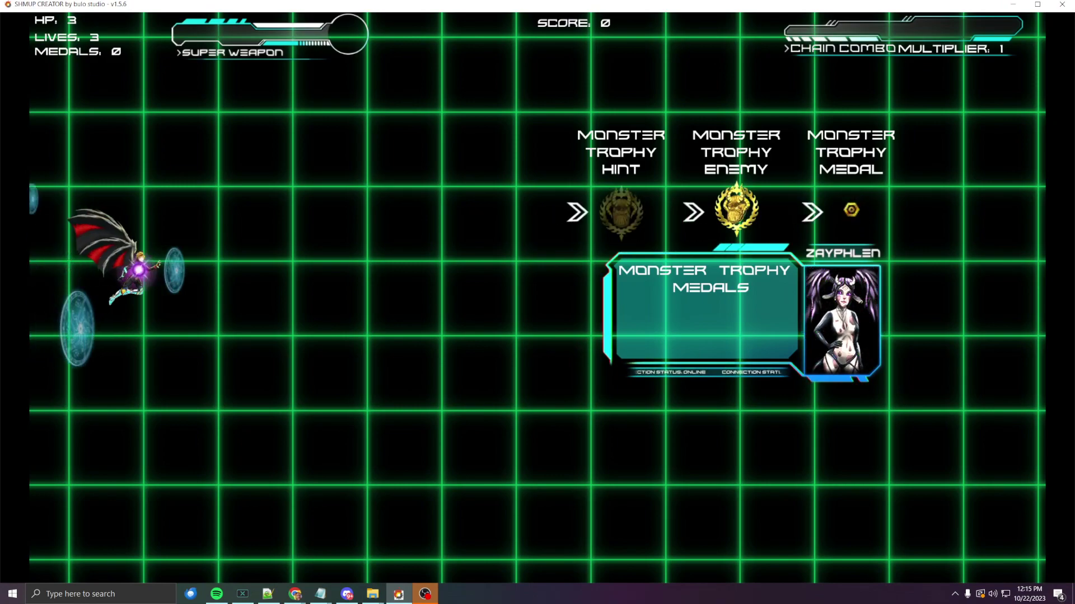
Step: Fly the ship into the play area and steer it while shooting rightward
key(Right)
key(Down)
key(Up)
key(Left)
key(Down)
key(Right)
key(Up)
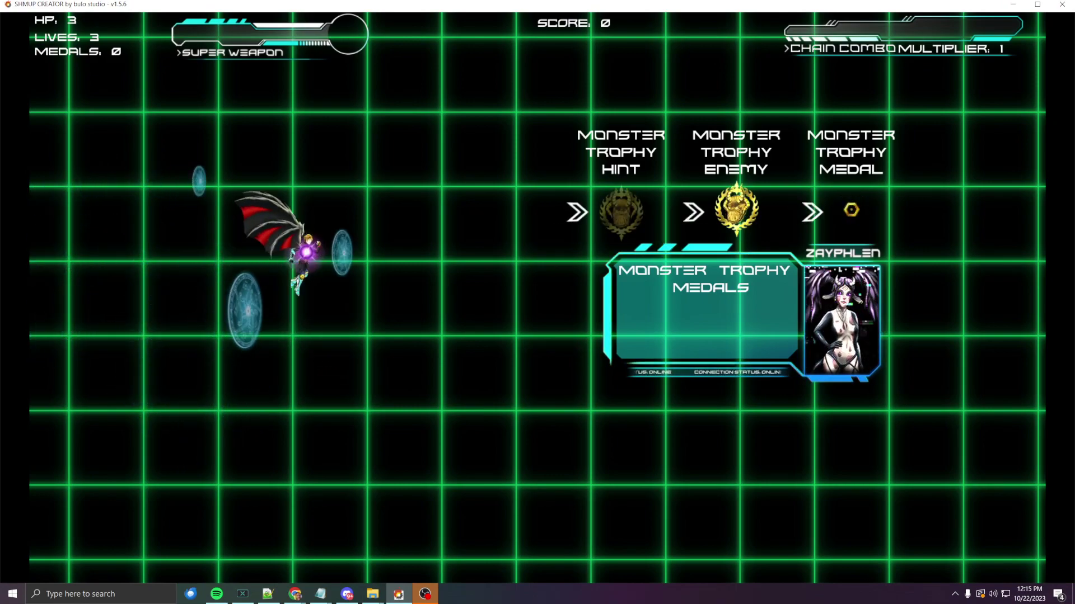
key(Up)
key(Left)
key(Down)
key(Right)
key(Up)
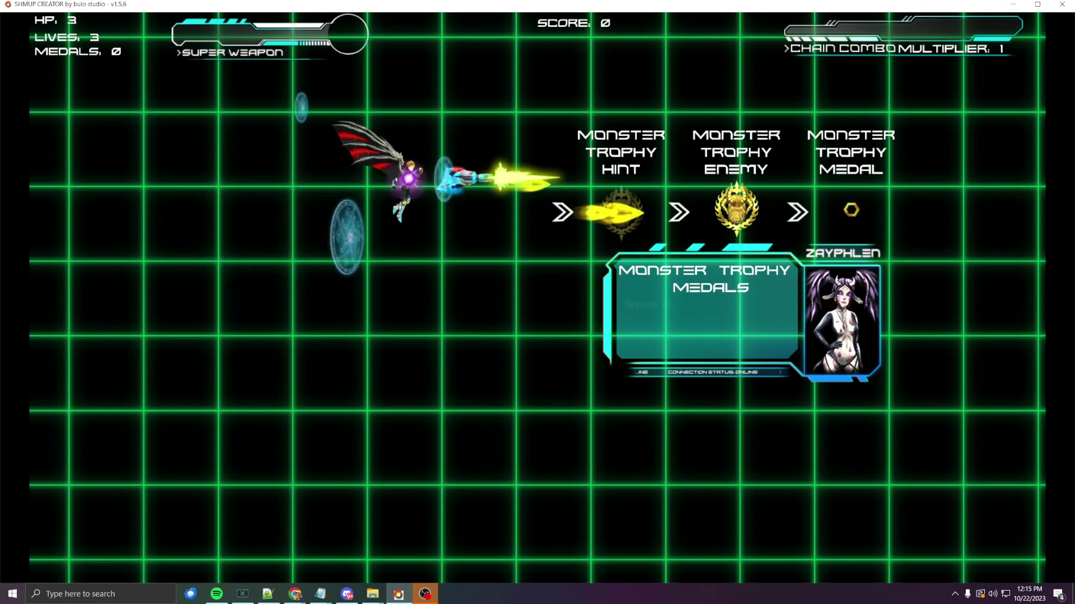
Step: Steer the ship down to the lower area, then fire while climbing back up
key(Left)
key(Up)
key(Left)
key(Down)
key(Right)
key(Down)
key(Right)
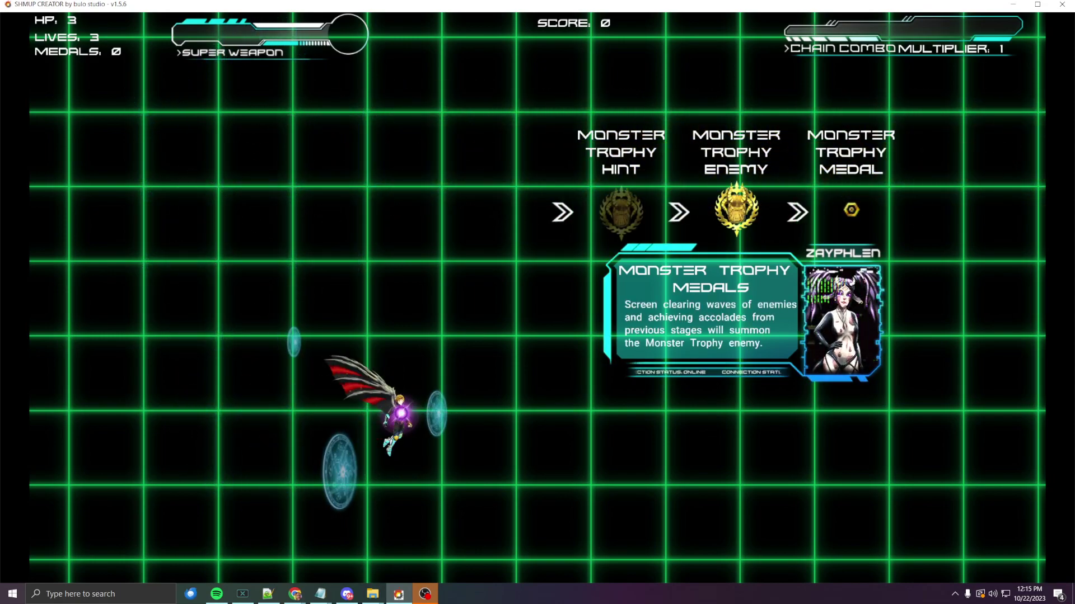
key(Left)
key(Down)
key(Up)
key(Right)
key(Up)
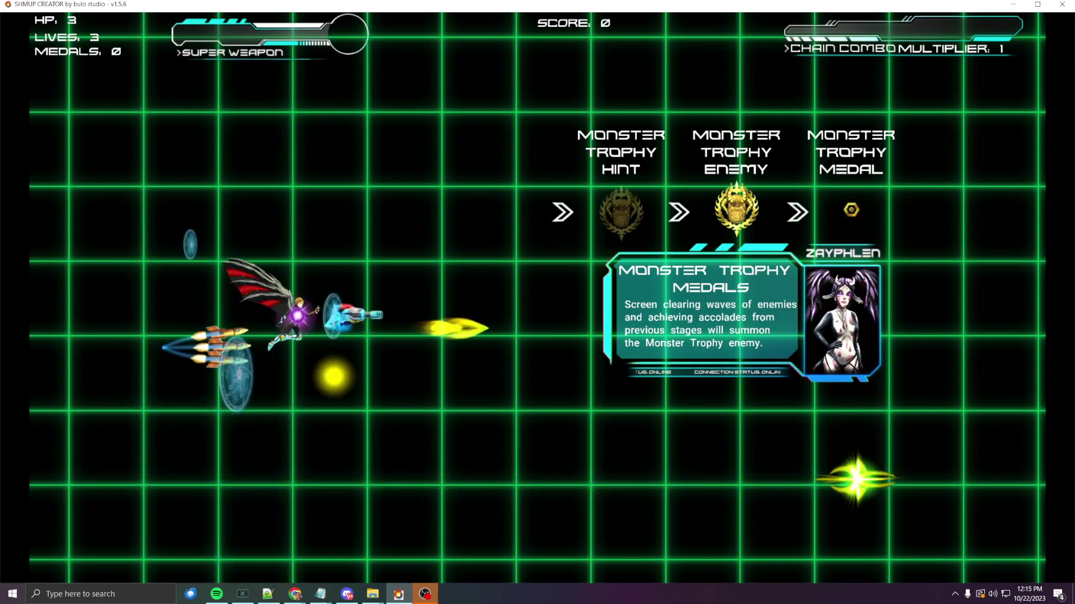
Step: Weave the ship up and down and reposition it while firing
key(Up)
key(Down)
key(Down)
key(Right)
key(Up)
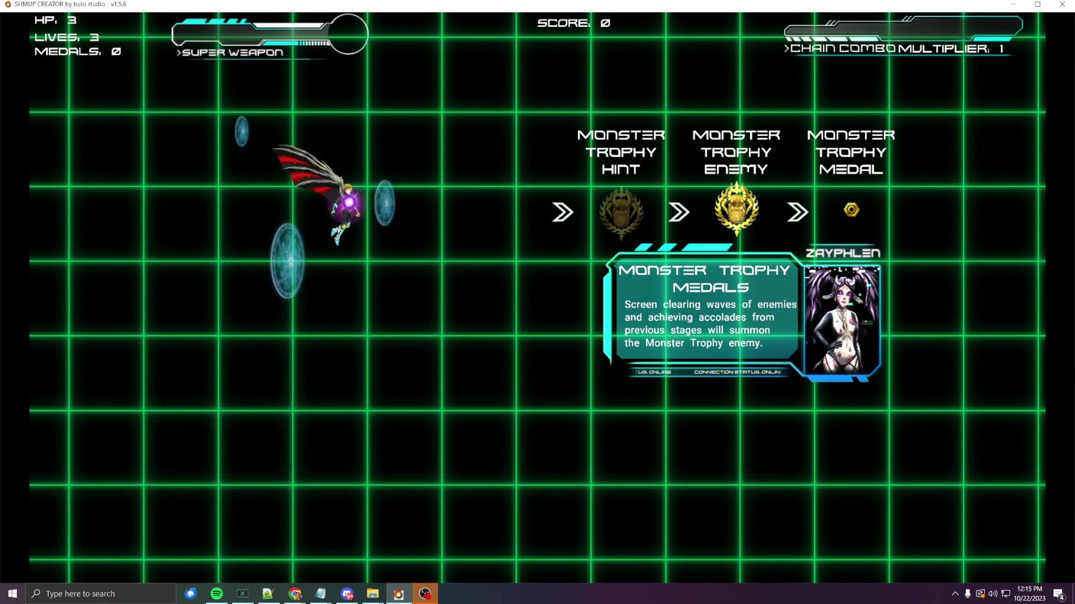
key(Left)
key(Down)
key(Up)
key(Down)
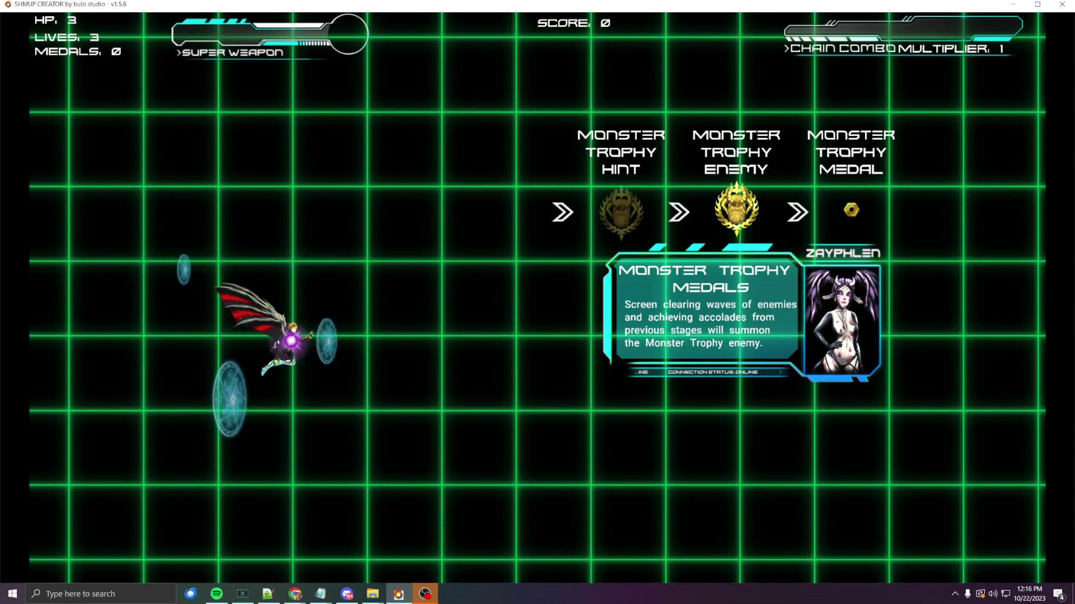
key(Right)
key(Down)
key(Left)
key(Right)
key(Up)
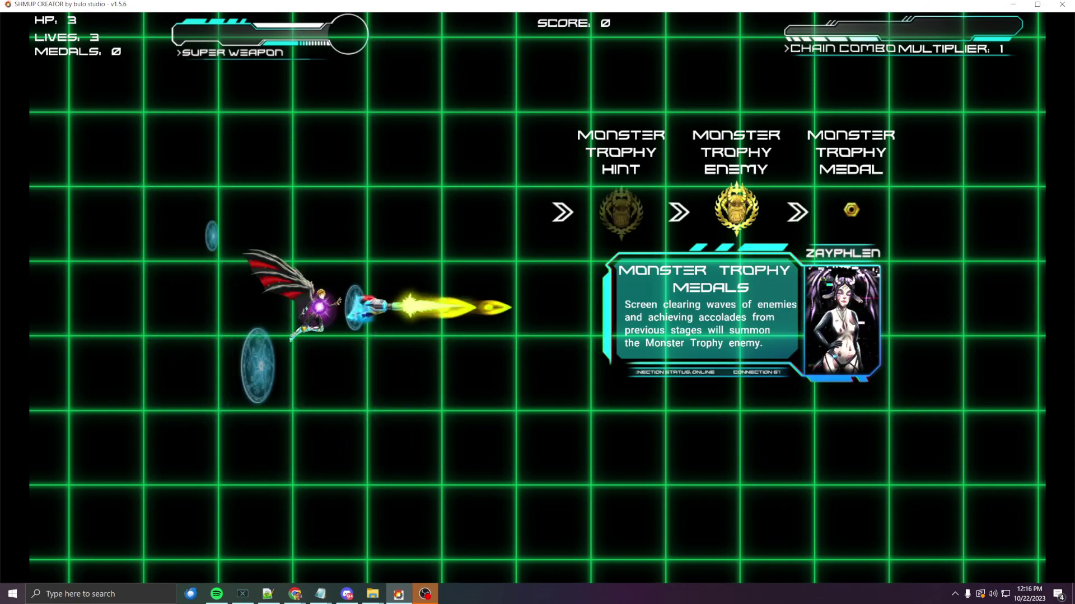
Step: Pull the ship back left, nudge it right, then climb and fire as the portal appears
key(Left)
key(Down)
key(Left)
key(Down)
key(Right)
key(Left)
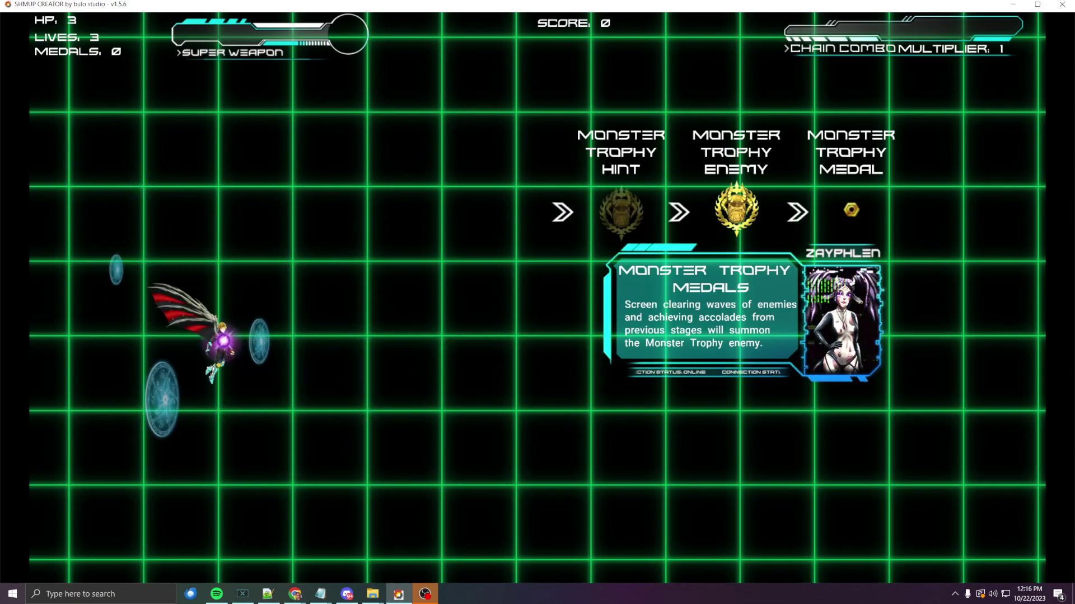
key(Right)
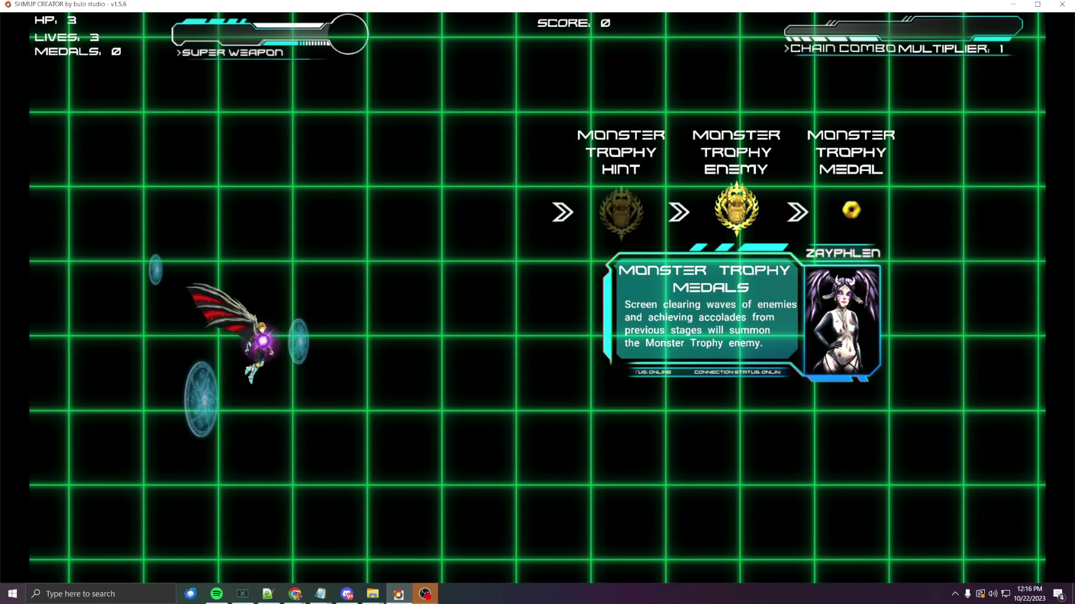
key(Up)
key(Down)
key(Right)
key(Up)
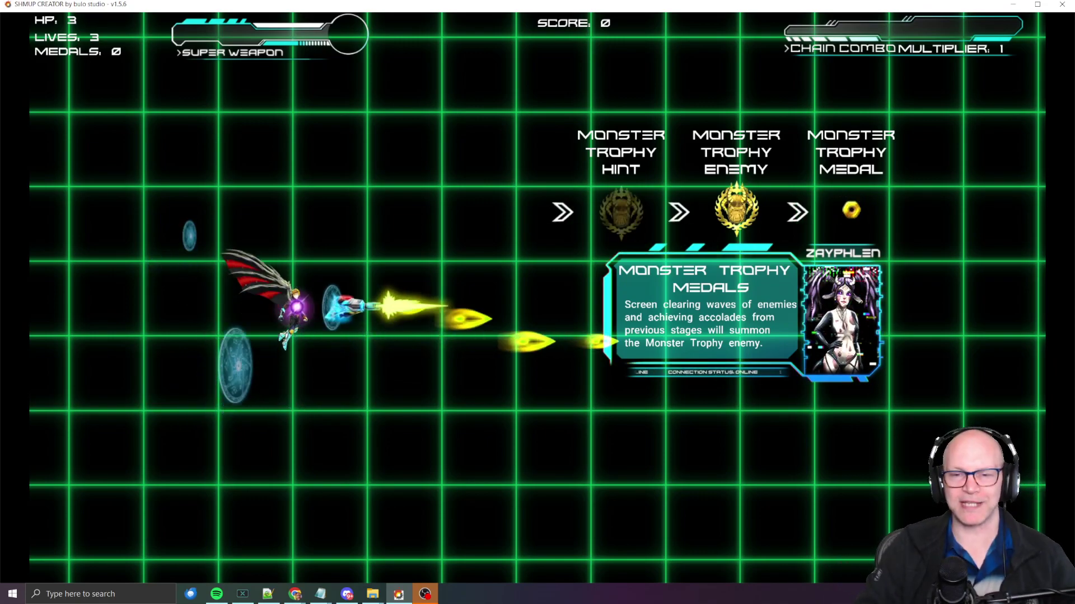
Step: Line up with the Monster Trophy enemy and shoot it down
key(Up)
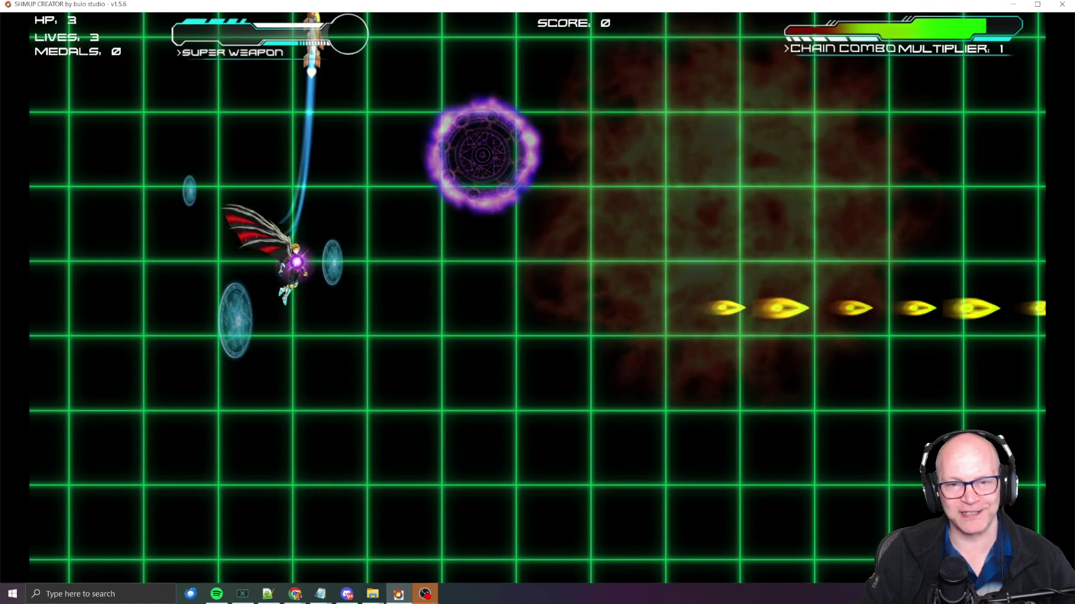
key(Up)
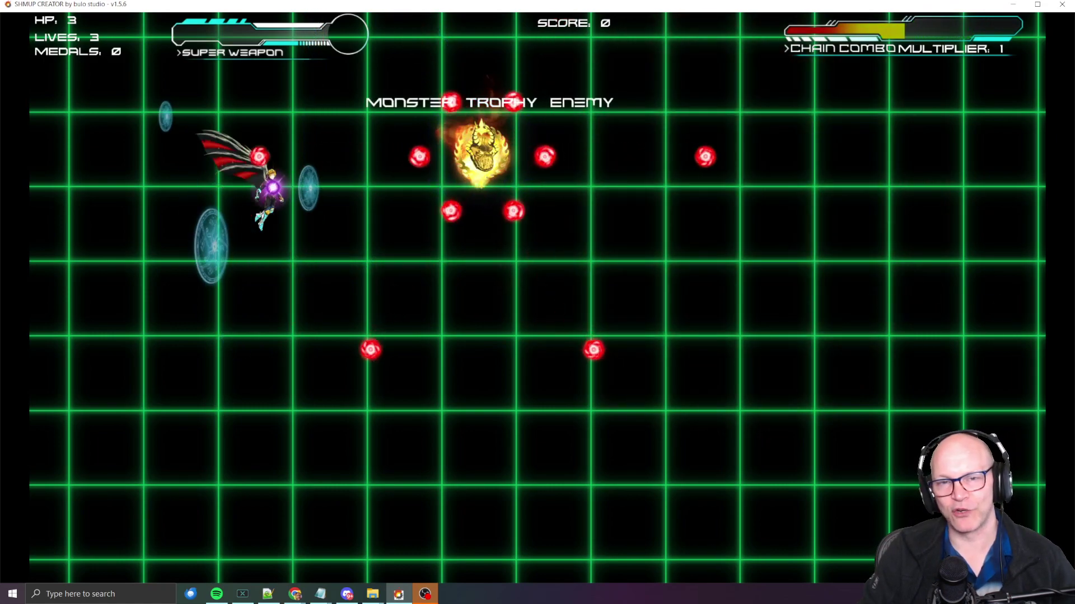
key(space)
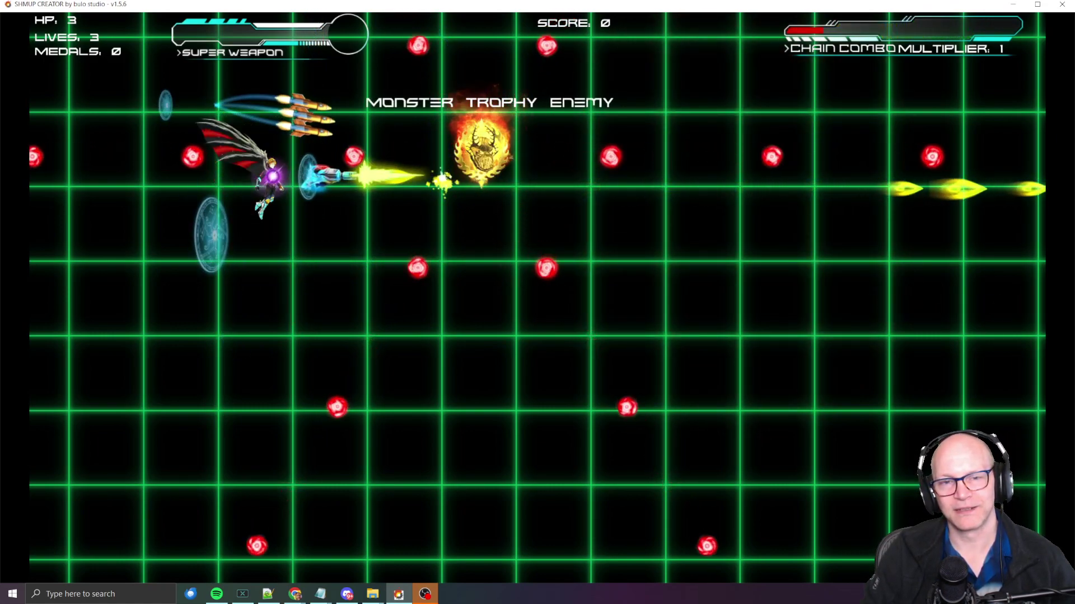
Step: Drop down to collect the medal, then fire rightward while climbing
key(Down)
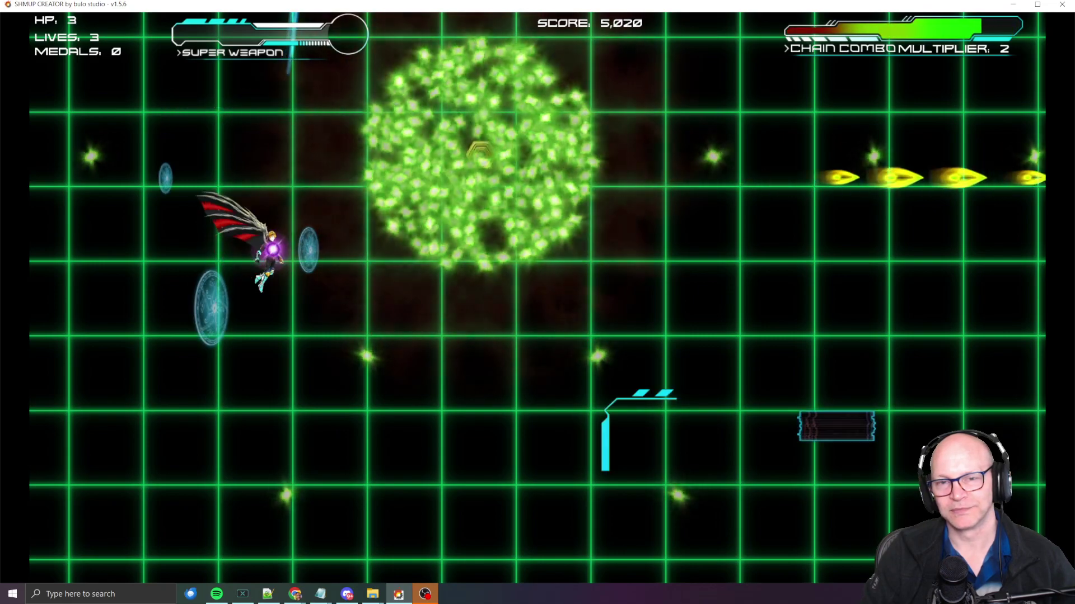
key(Down)
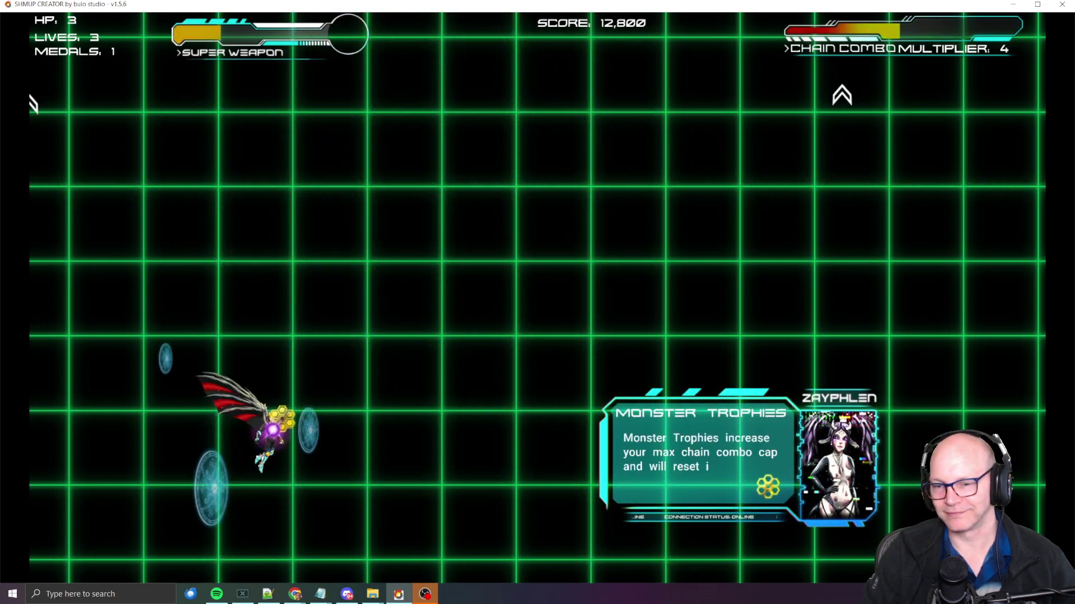
key(Down)
key(Right)
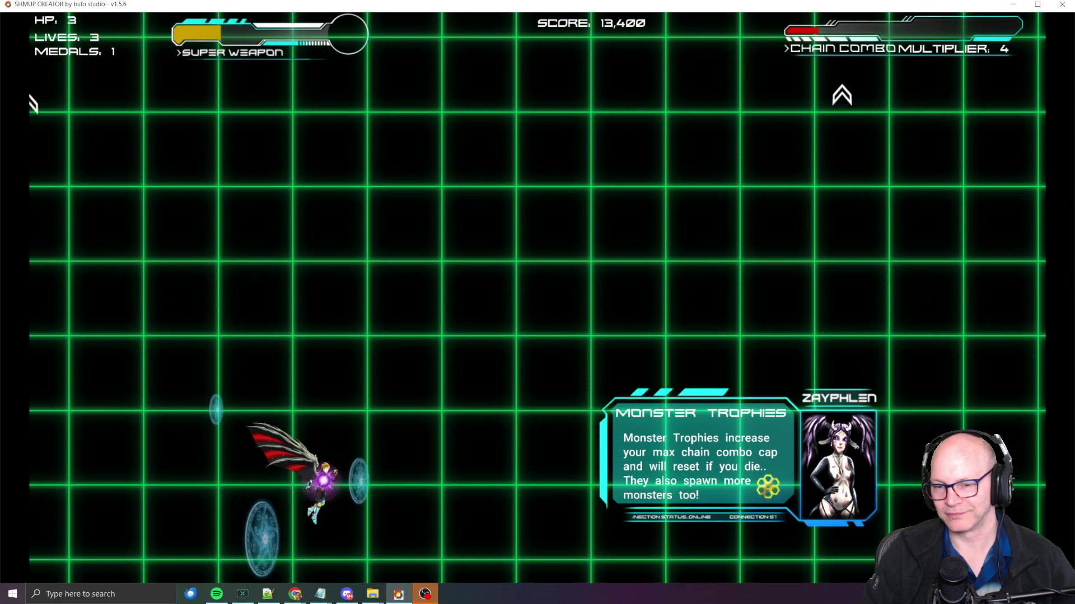
key(z)
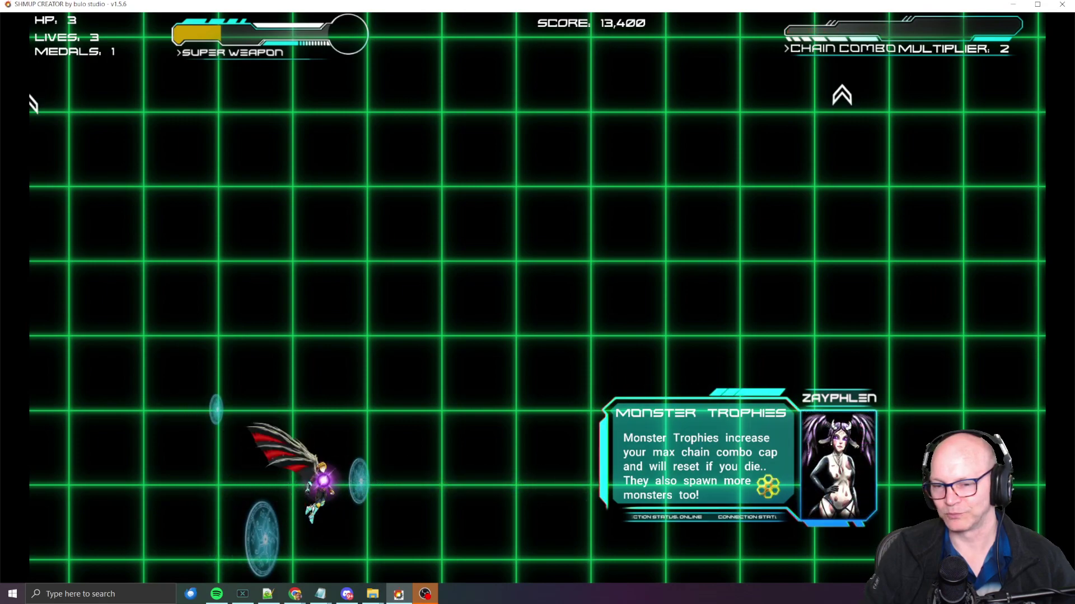
key(z)
key(Up)
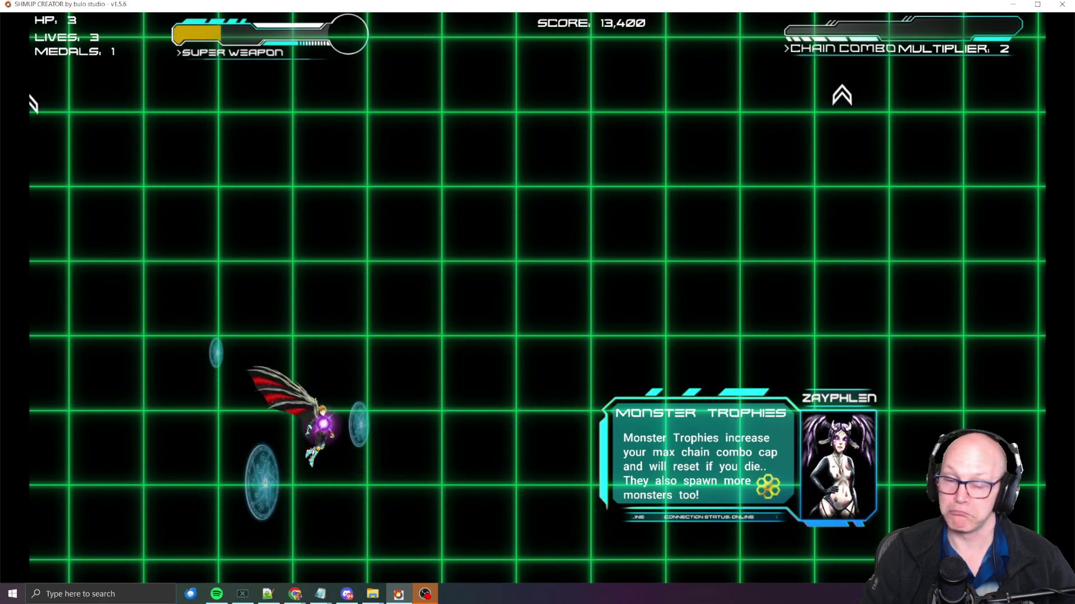
Step: Weave up and down while firing at the enemy wave, raising the chain to 32
key(z)
key(z)
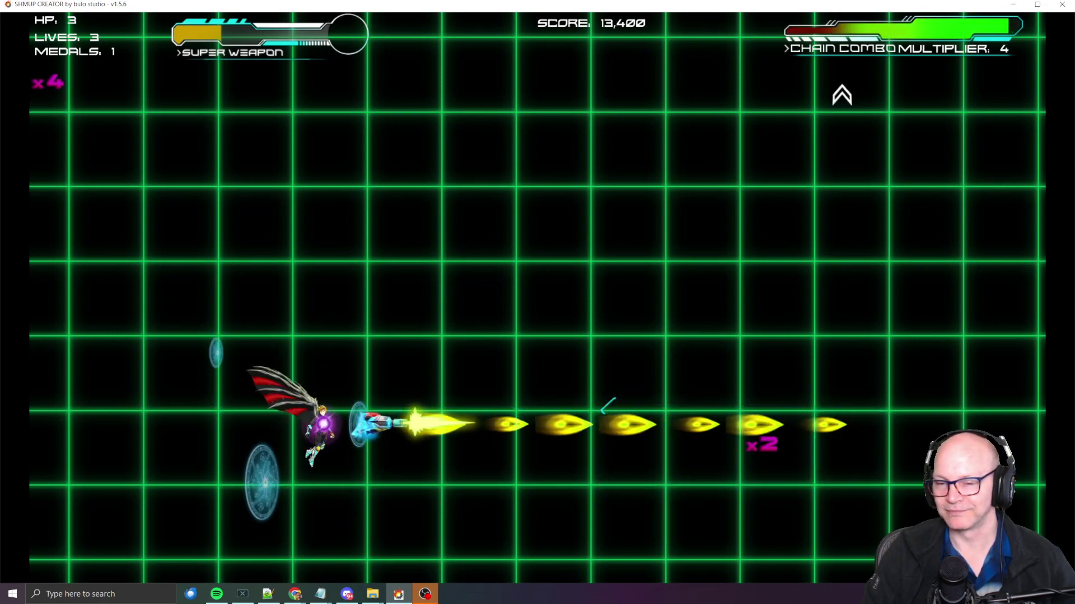
key(Up)
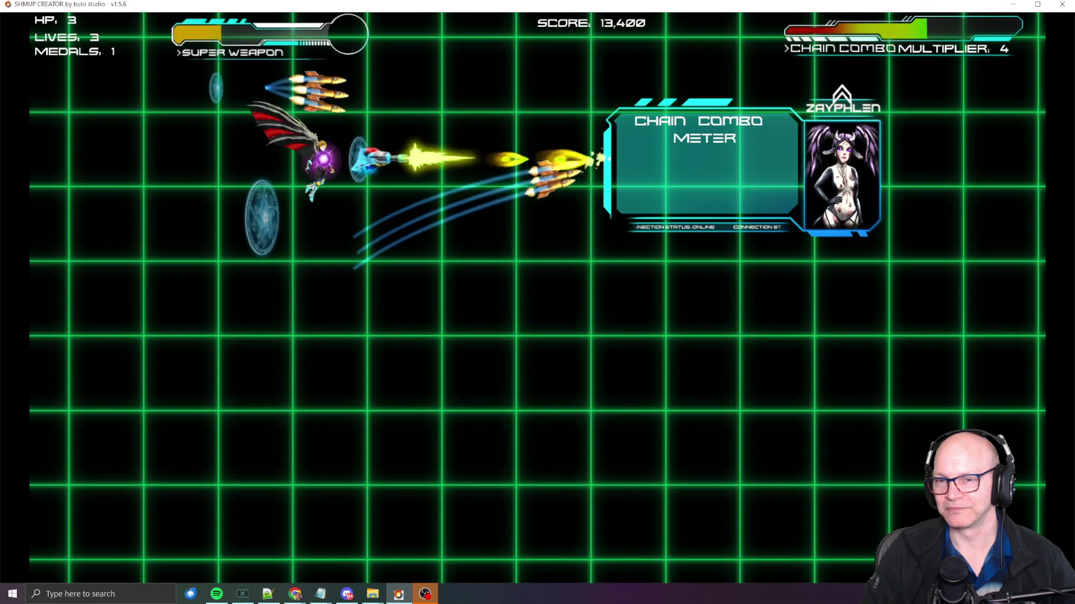
key(Down)
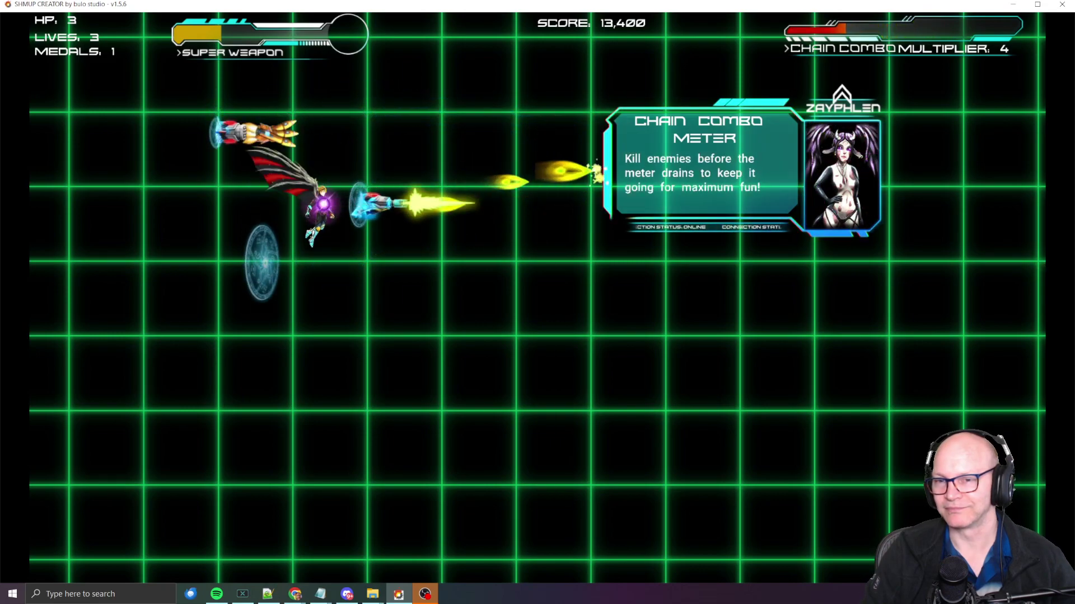
key(Up)
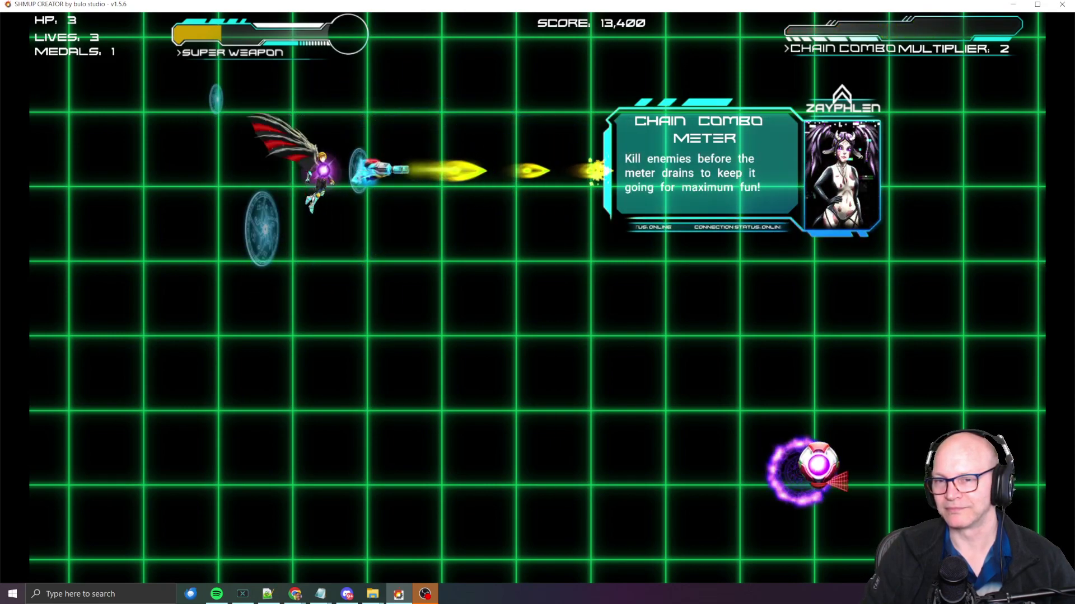
key(Down)
key(Up)
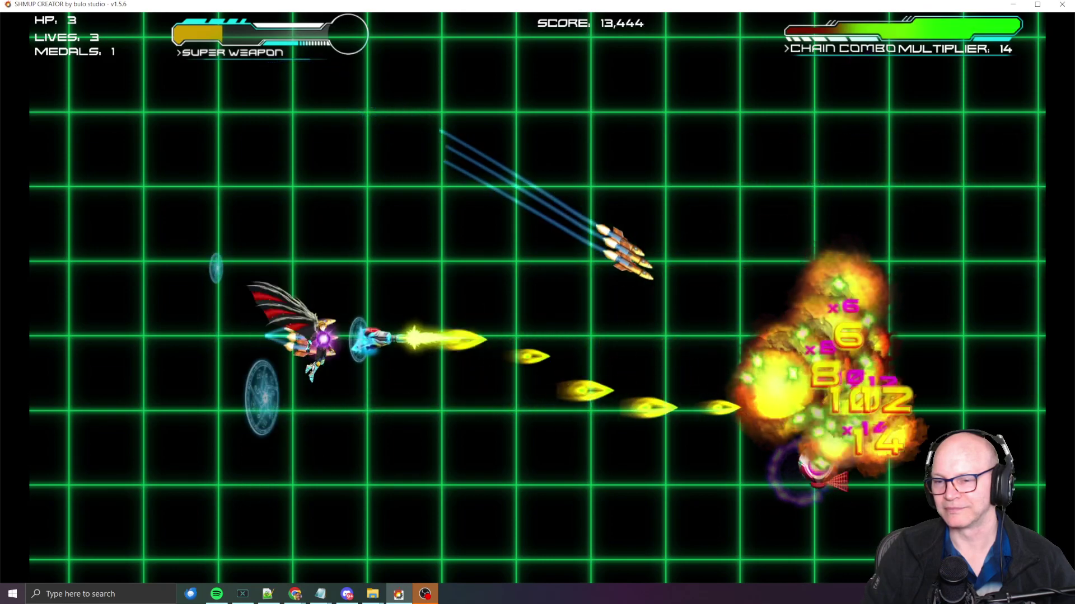
key(Down)
key(Up)
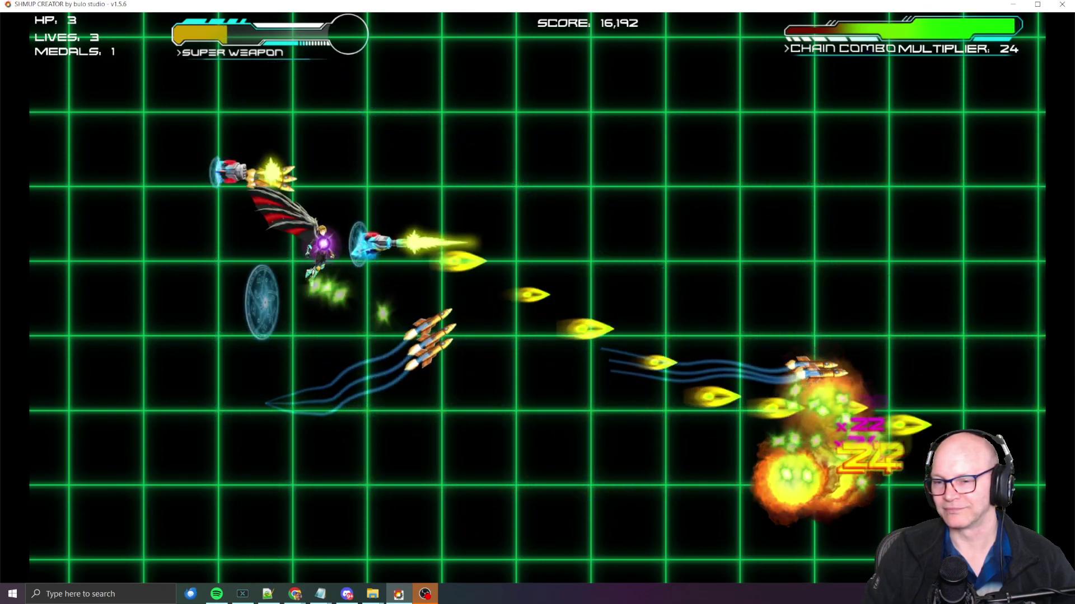
key(Down)
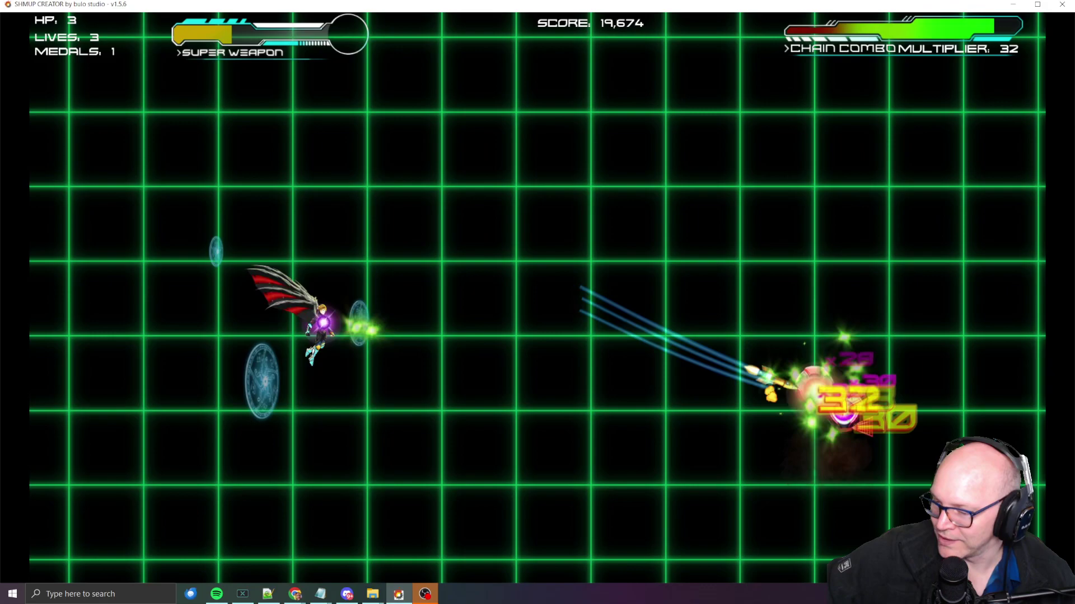
Step: Stop the playtest with Escape and return to the Level 0 Tutorial layout in the editor
key(Escape)
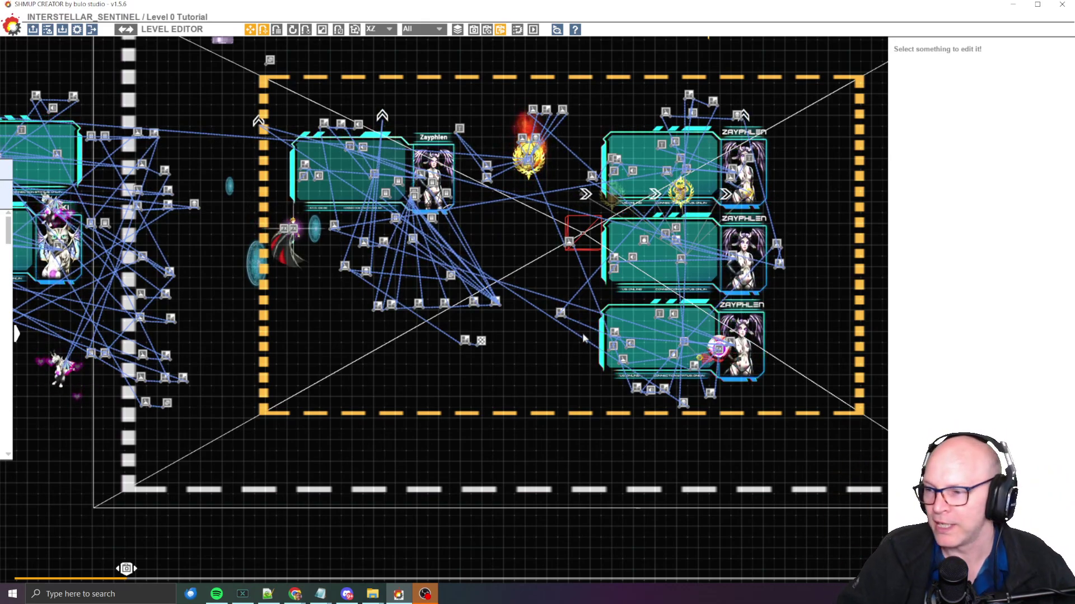
Step: Relaunch the tutorial level playtest with F5, starting at score 0 and 0 medals
key(F5)
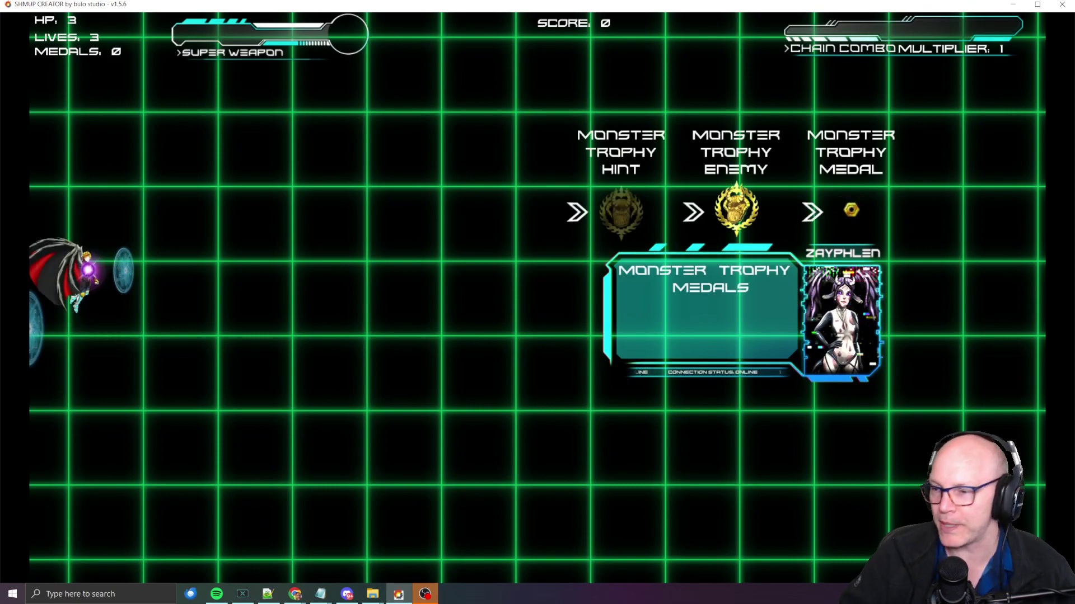